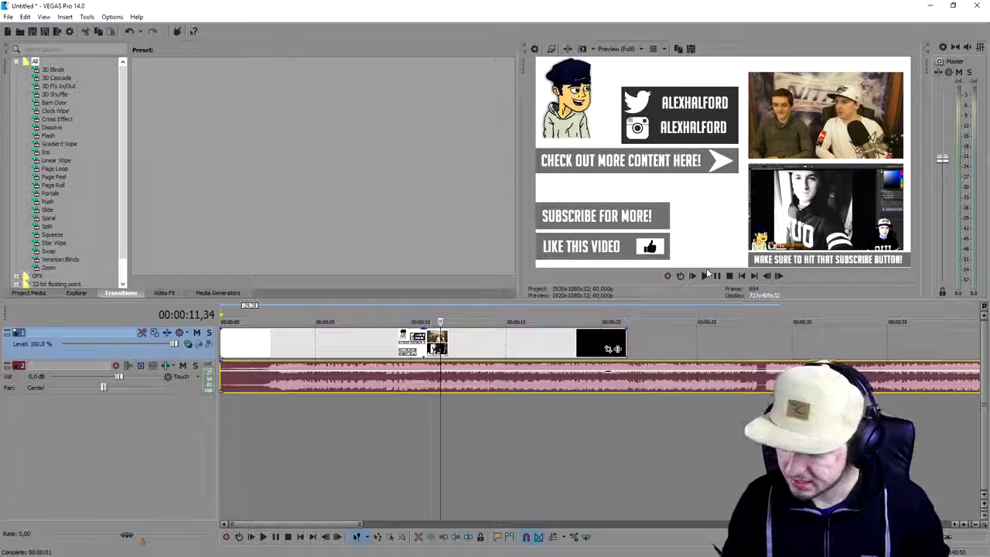
Step: Play the outro from its beginning and lower the music clip's gain during playback
click(742, 275)
key(space)
scroll(403, 316, up, 3)
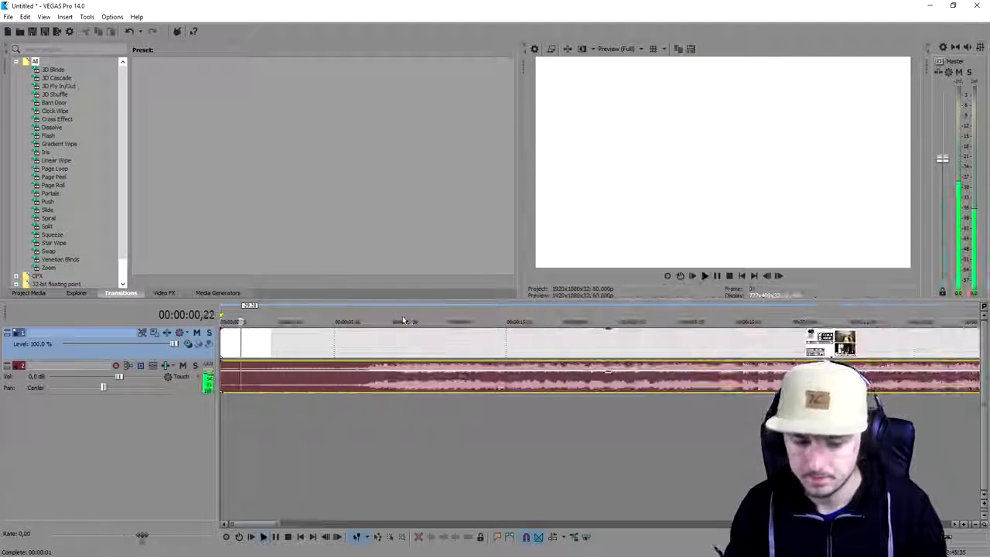
scroll(377, 314, down, 2)
scroll(379, 305, down, 2)
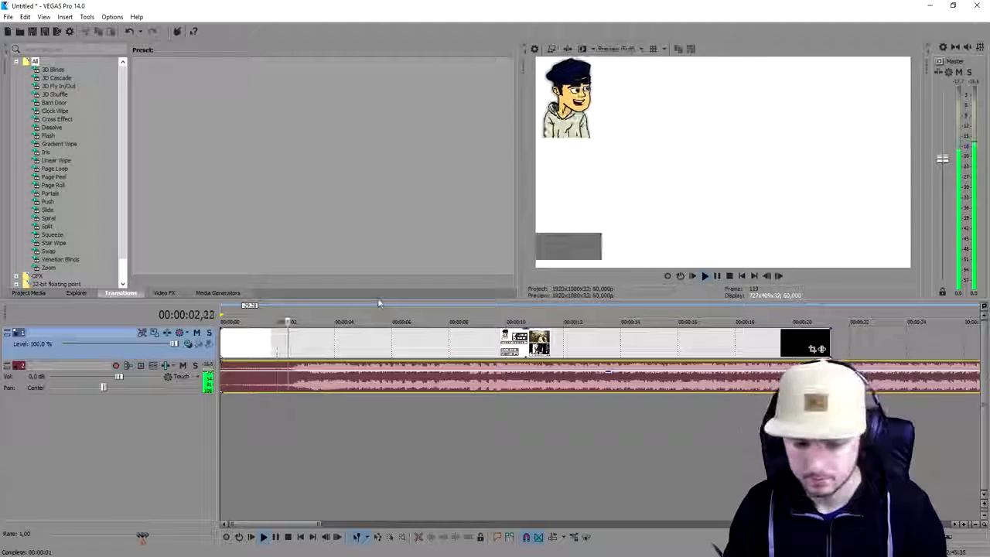
drag(353, 362, 350, 382)
scroll(350, 382, down, 2)
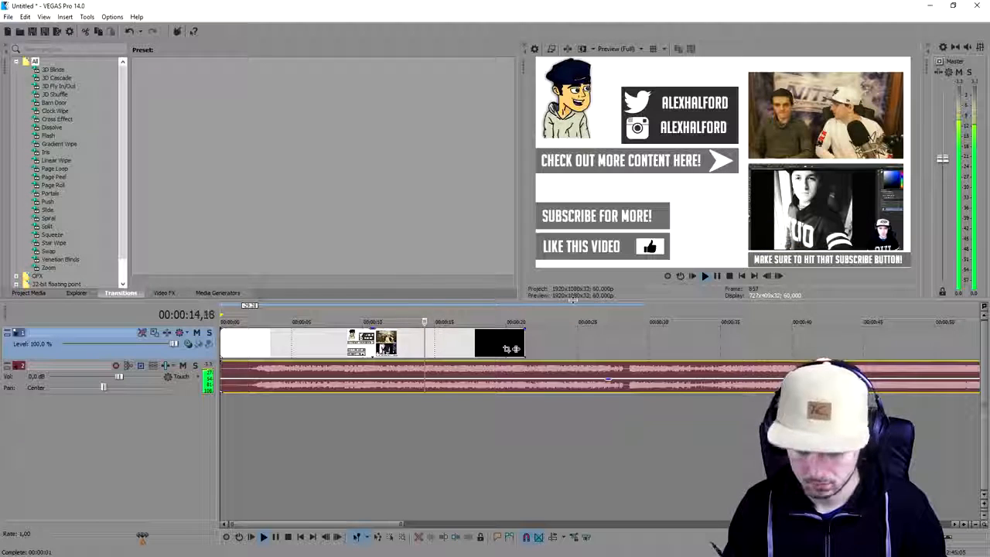
key(space)
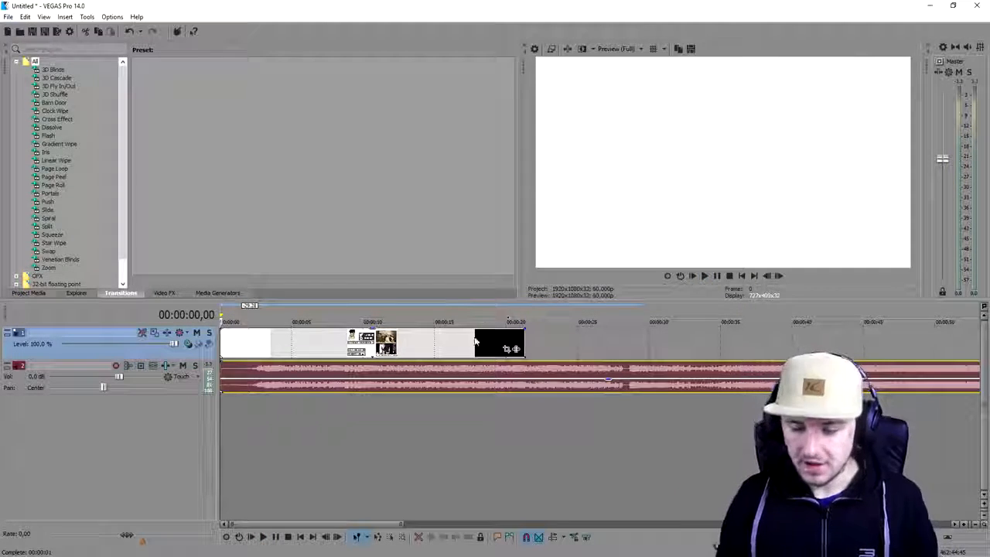
Step: Split the music at the break at about 28 s, delete the part before it, and move the rest to the timeline start
click(615, 320)
scroll(615, 341, up, 3)
click(673, 373)
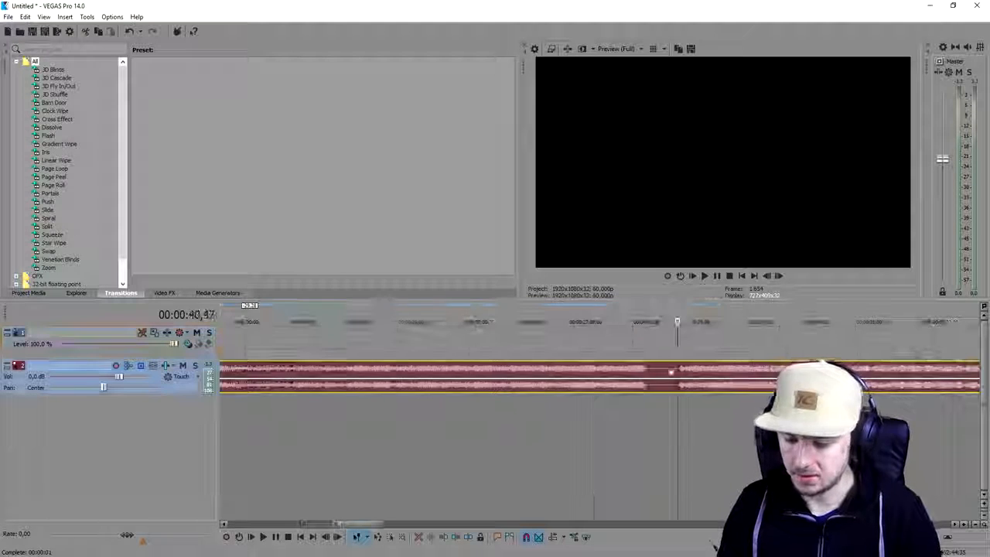
key(s)
click(595, 375)
scroll(591, 376, down, 5)
key(Delete)
drag(398, 385, 258, 393)
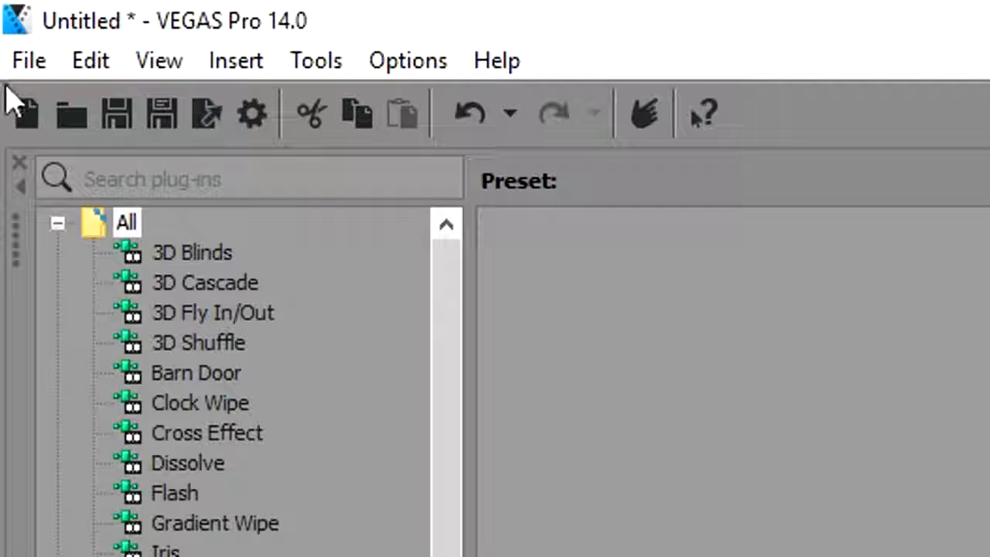
click(9, 17)
mouse_move(24, 16)
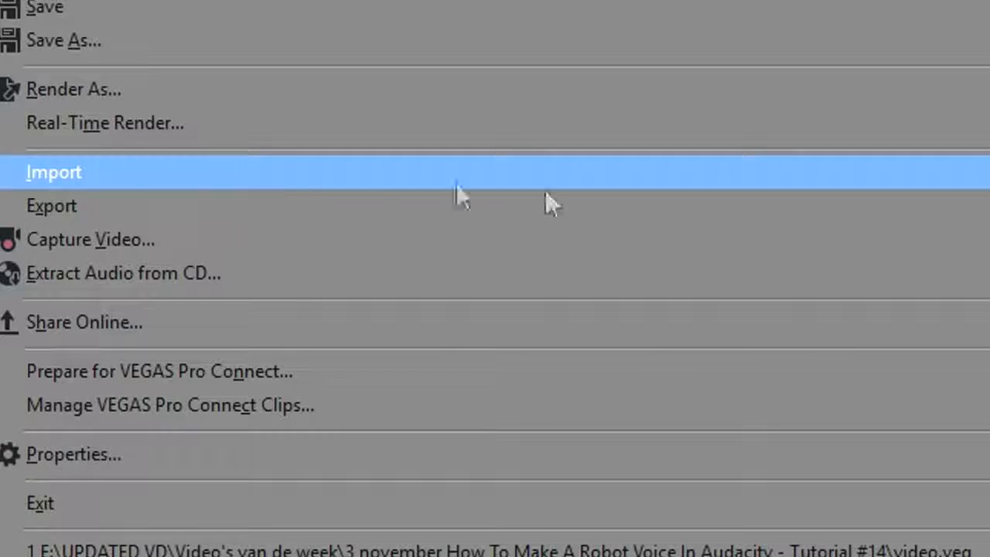
mouse_move(457, 183)
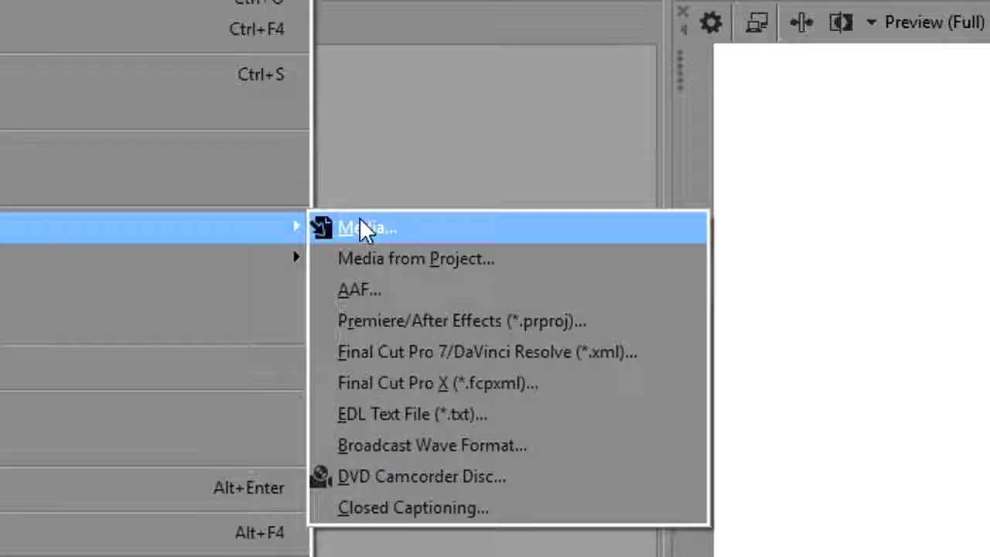
click(361, 219)
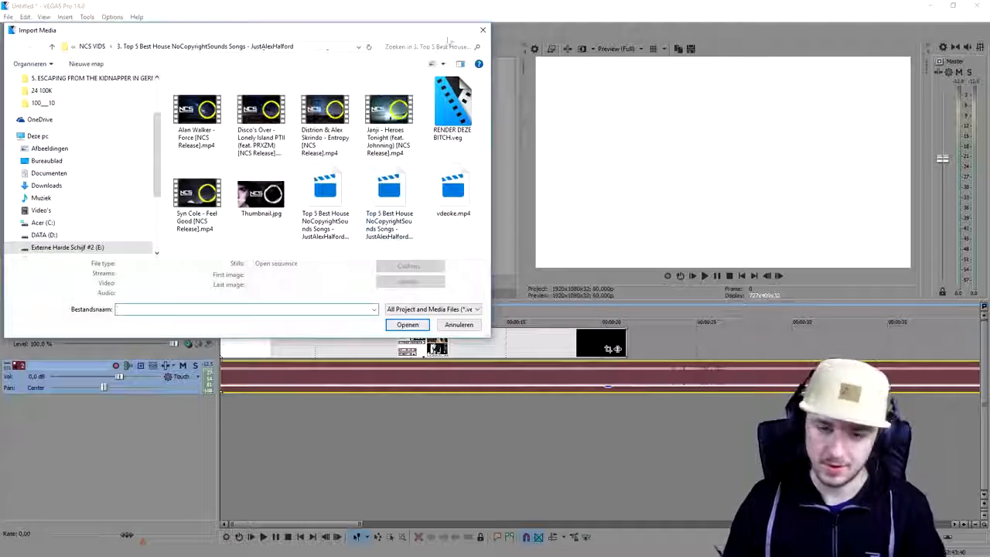
click(482, 30)
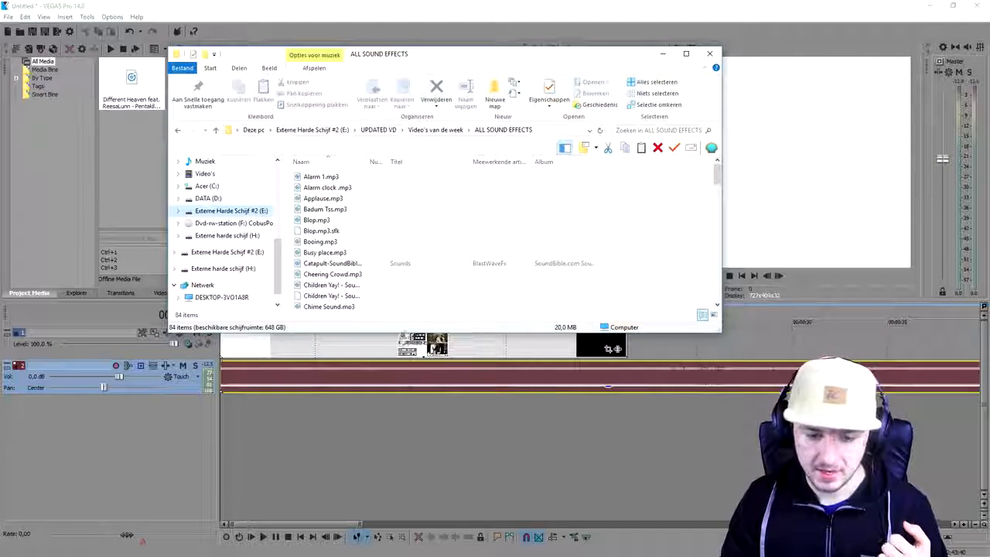
Step: Browse the ALL SOUND EFFECTS folder and listen to Ruft.mp3
drag(402, 334, 403, 469)
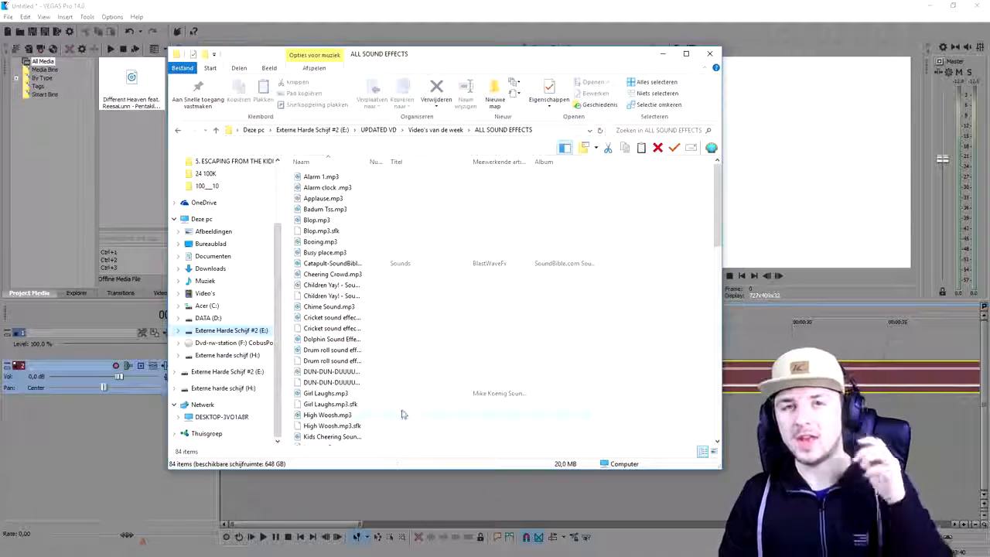
scroll(360, 232, down, 6)
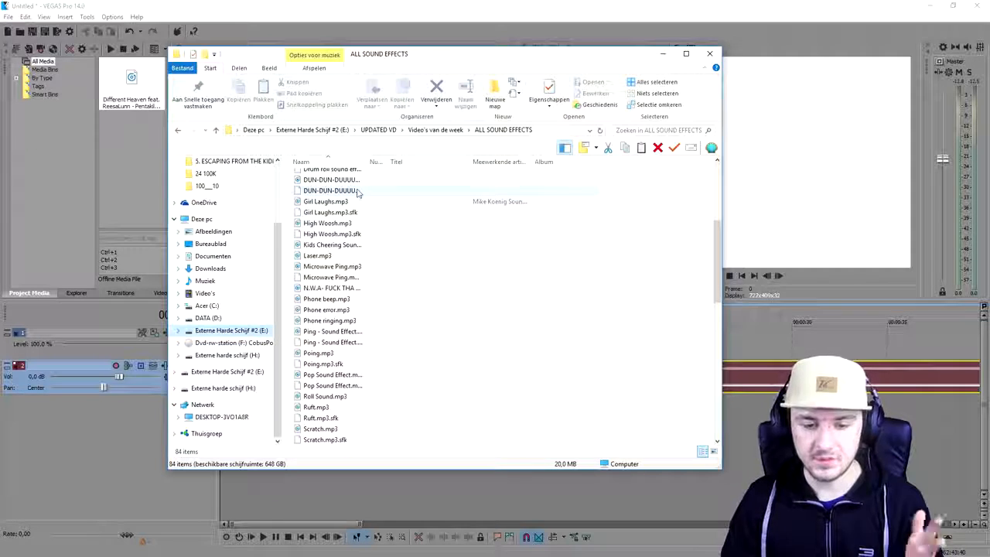
scroll(358, 193, down, 7)
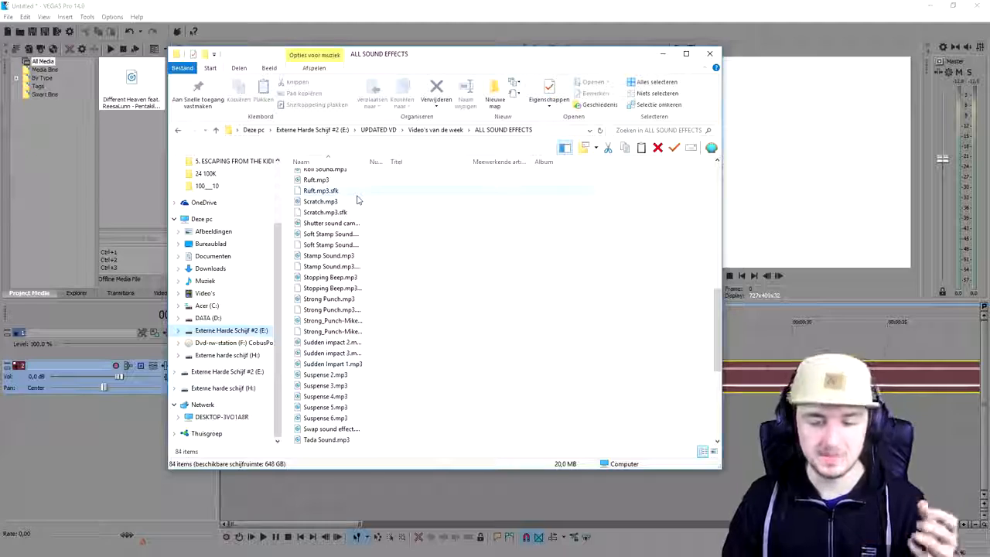
scroll(356, 205, up, 2)
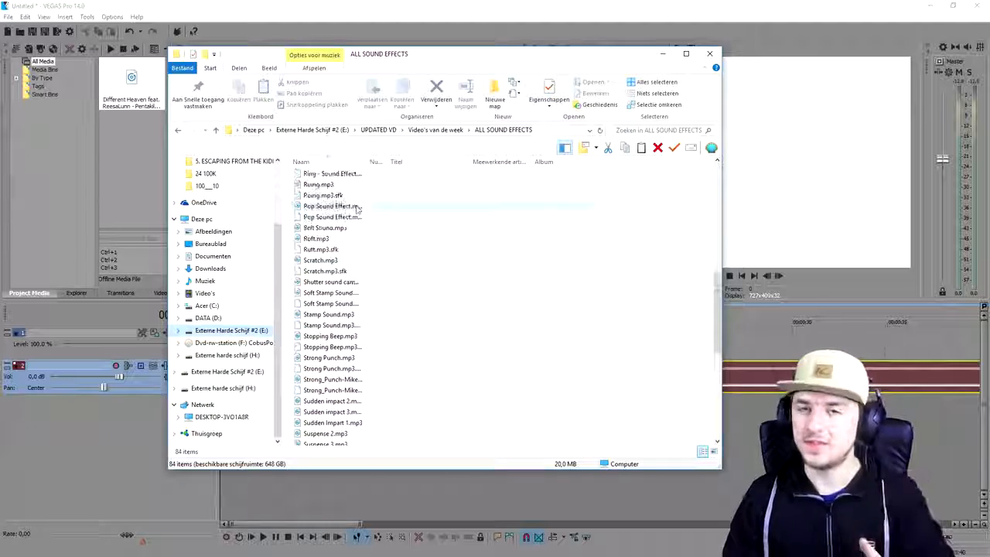
double_click(346, 241)
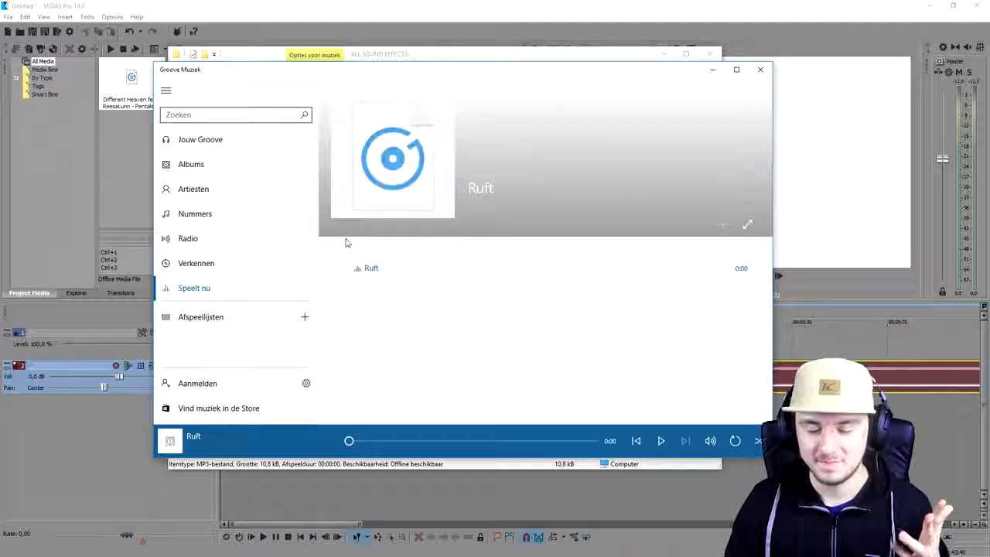
click(713, 70)
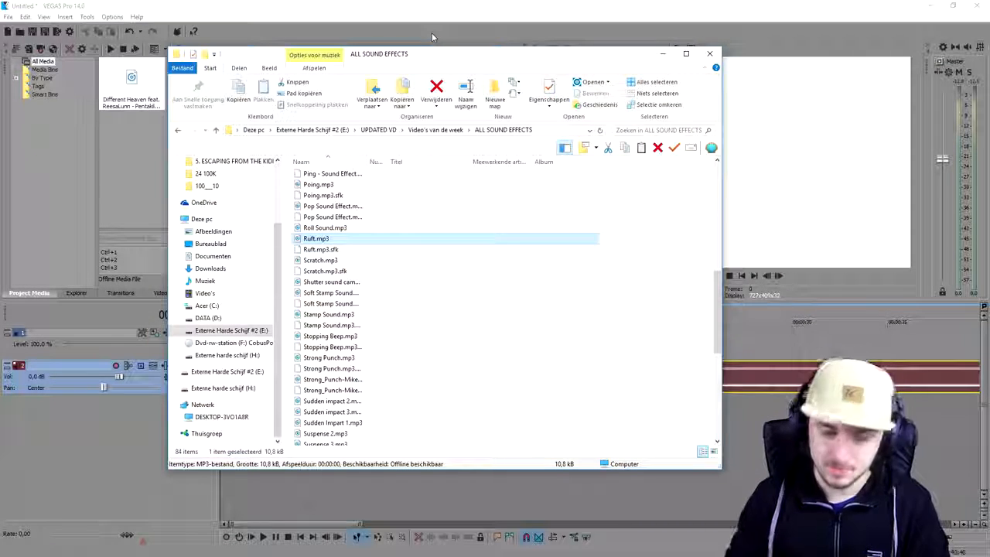
Step: Find the Woosh Transition files in the sound effects folder and listen to Woosh Transition #2
scroll(371, 232, down, 8)
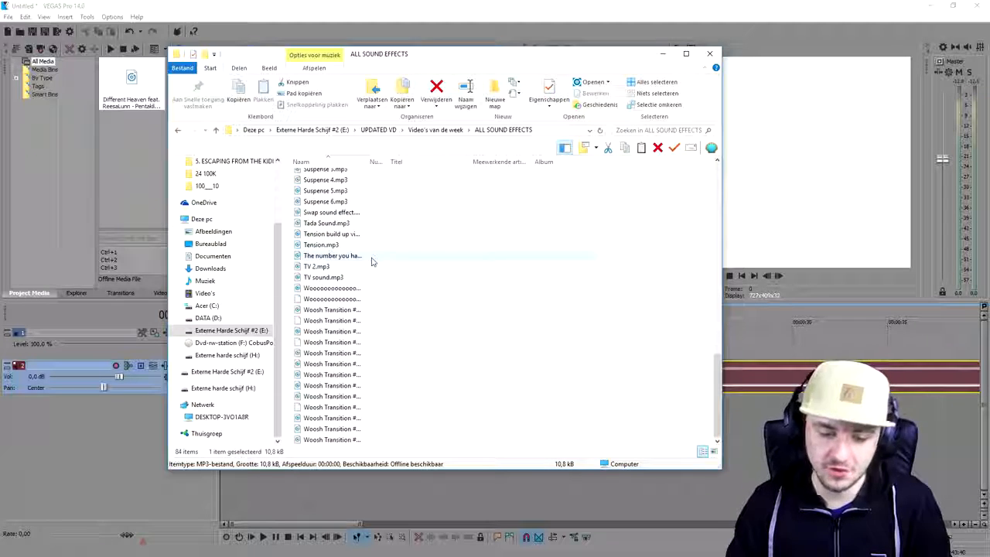
scroll(371, 266, down, 1)
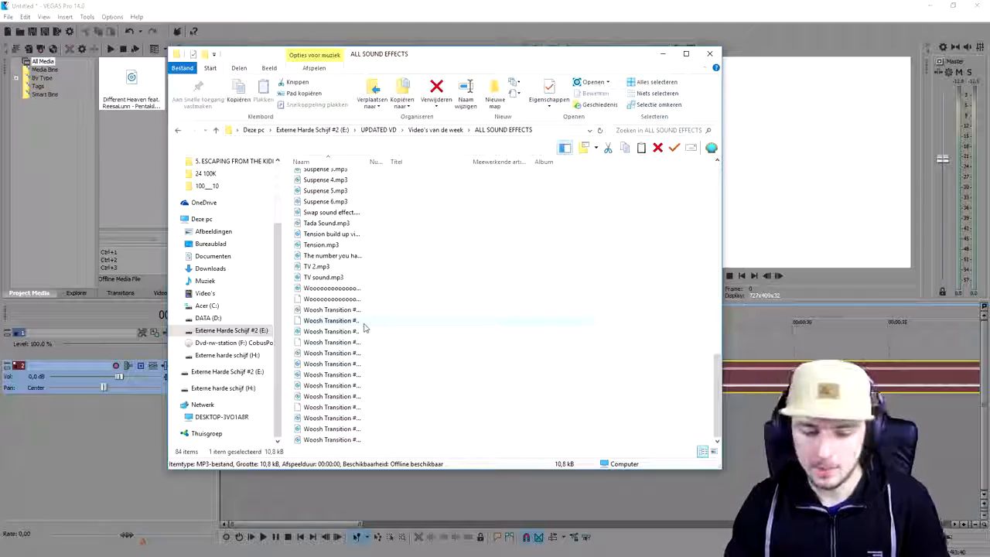
double_click(363, 331)
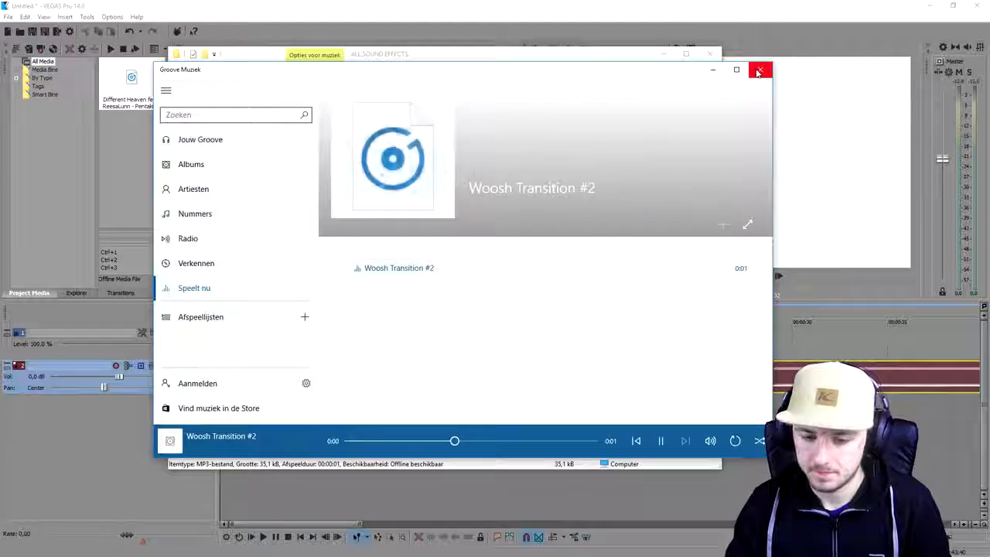
click(759, 70)
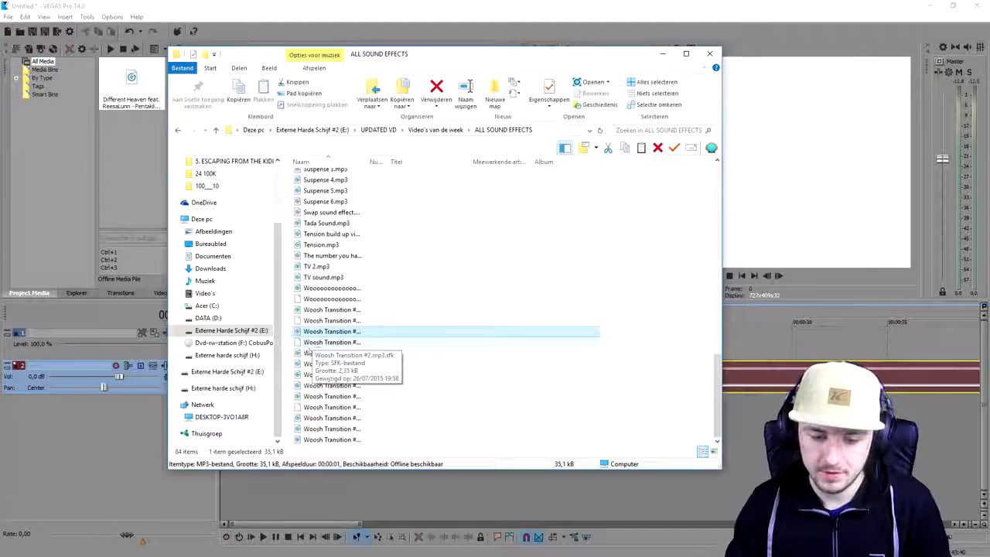
Step: Place Woosh Transition #2.mp3 on a new audio track below the music at about 11 s
drag(333, 331, 454, 417)
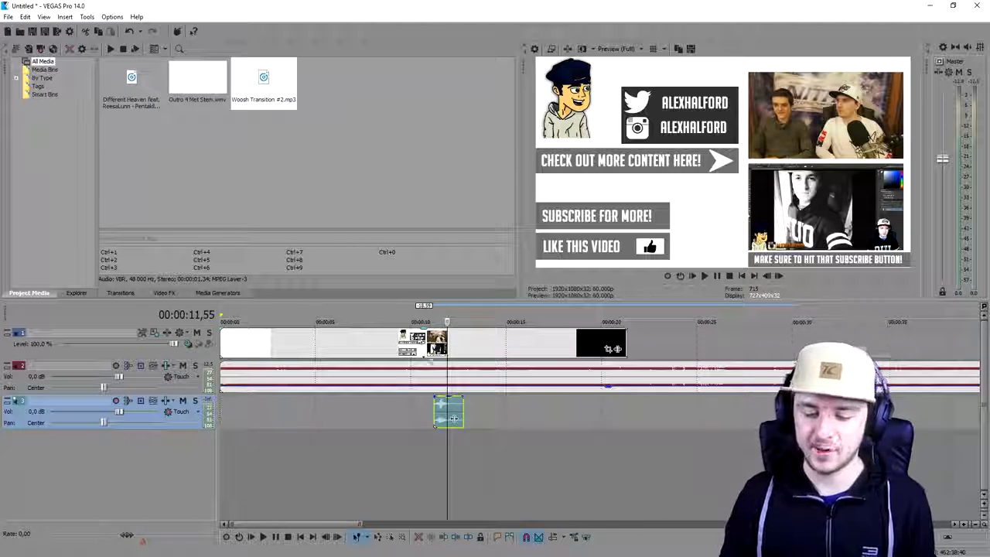
scroll(454, 418, up, 6)
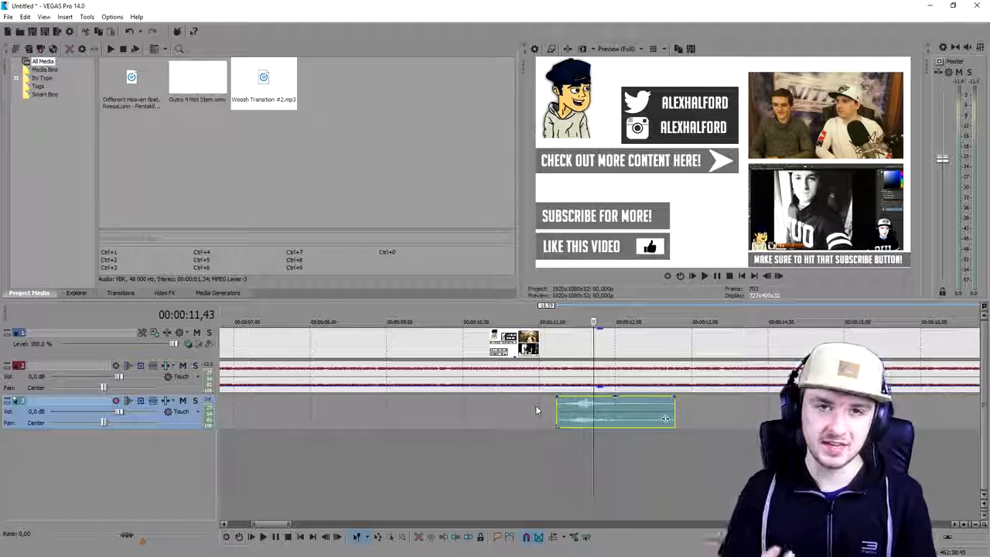
drag(557, 433, 688, 424)
click(692, 423)
scroll(693, 422, down, 4)
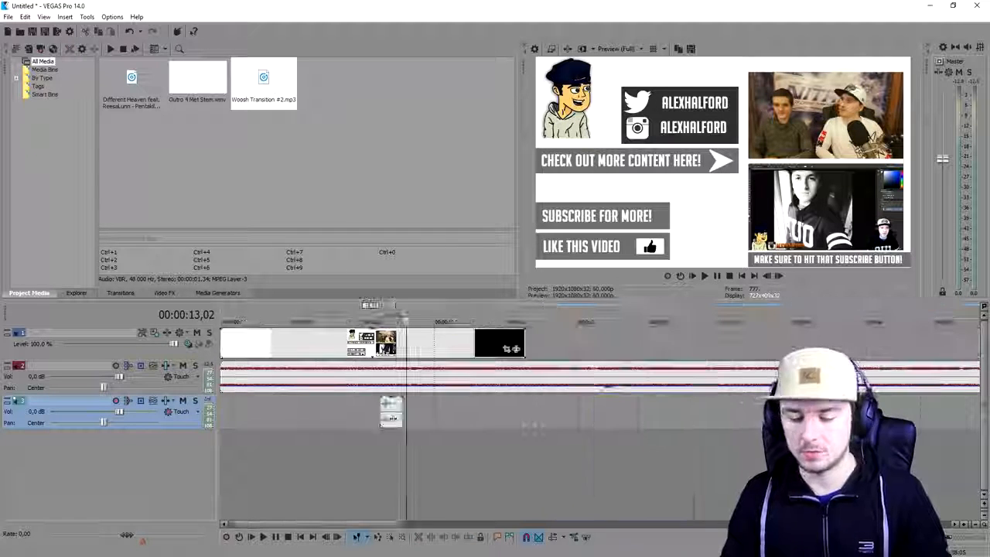
click(392, 418)
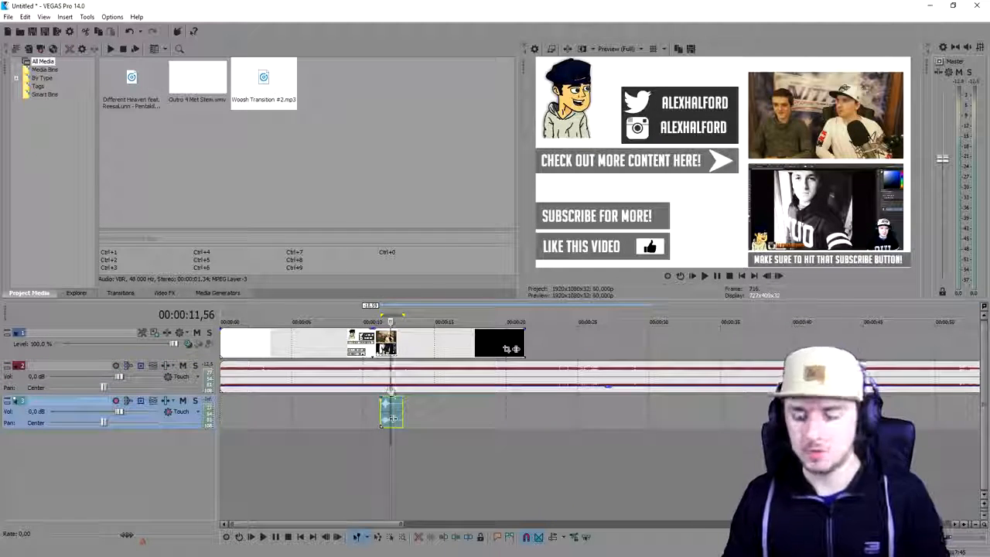
Step: Split the outro video at about 00:00:07,47 and at the start of the woosh sound, and select the piece in between
scroll(393, 394, up, 6)
scroll(392, 395, down, 5)
click(368, 346)
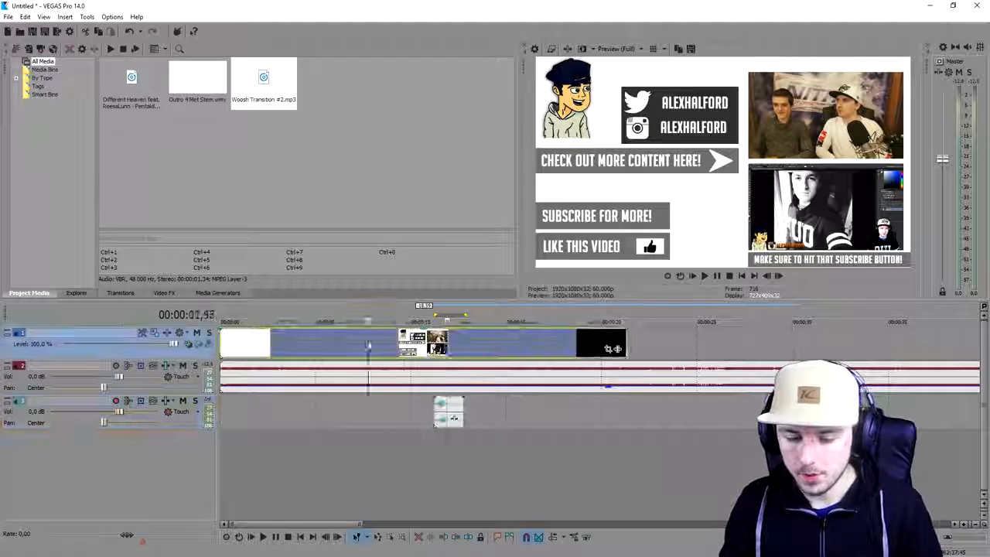
scroll(368, 346, up, 3)
scroll(471, 341, down, 3)
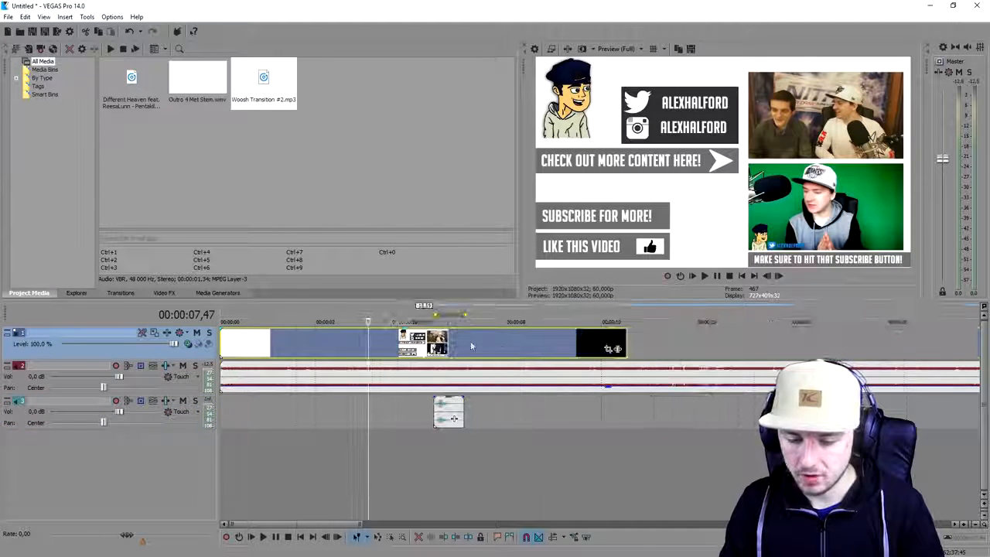
scroll(470, 342, up, 2)
click(541, 343)
key(s)
click(508, 343)
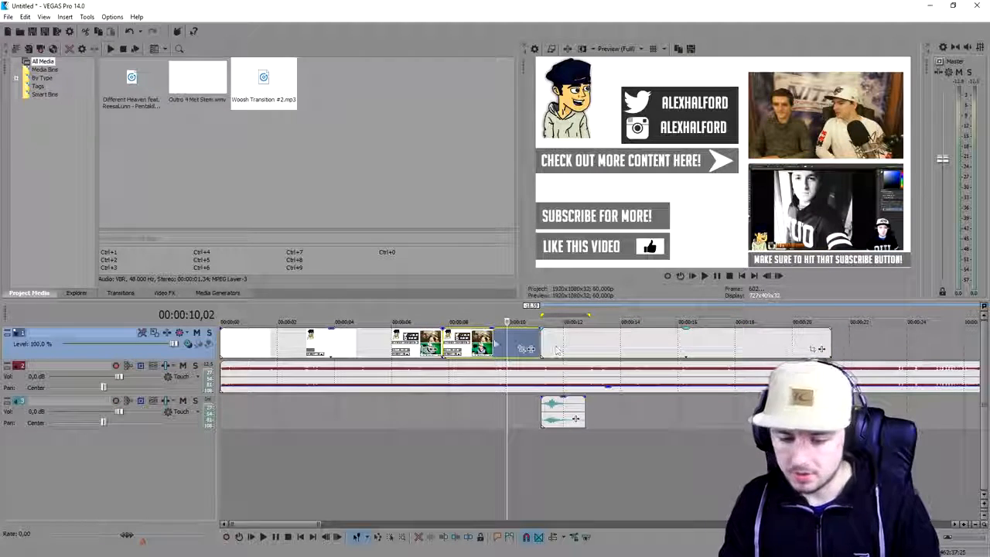
Step: Overlap the later video piece with the first by about 0,43 as a crossfade and move the woosh sound underneath it
drag(557, 351, 433, 340)
click(434, 340)
scroll(435, 340, up, 4)
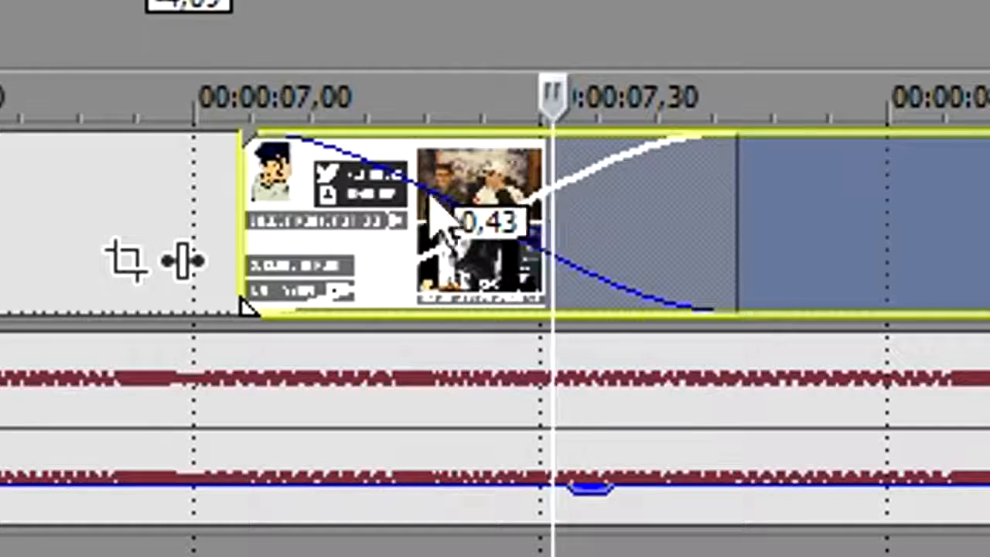
scroll(432, 198, down, 2)
scroll(587, 421, up, 1)
drag(844, 411, 639, 421)
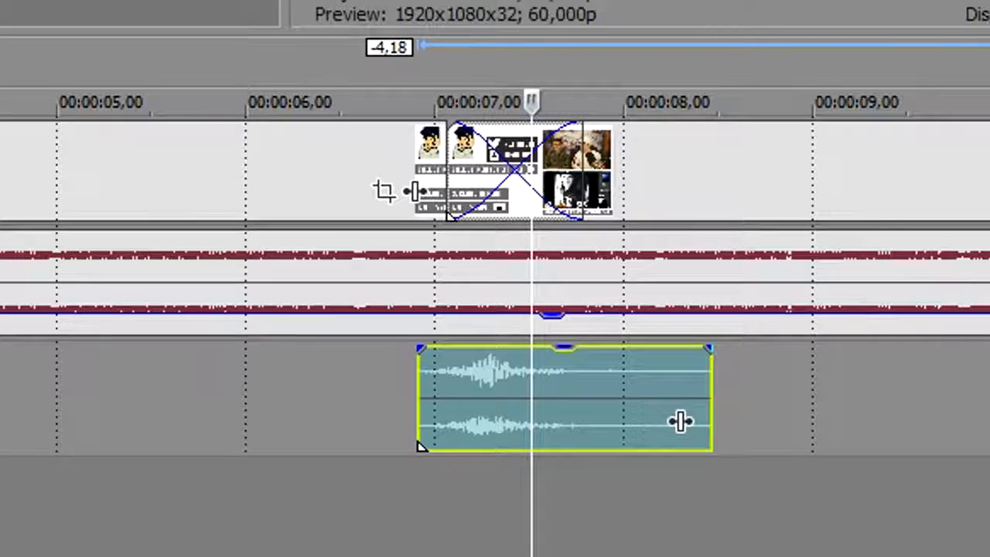
Step: Lower the music clip's gain to about -20.1 dB and reduce the woosh sound's gain as well
drag(342, 314, 327, 325)
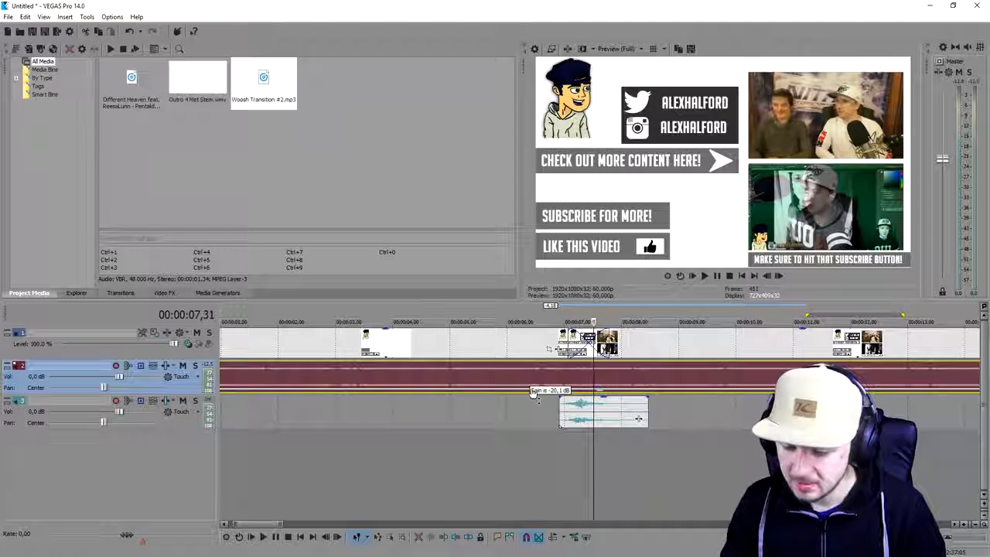
click(575, 403)
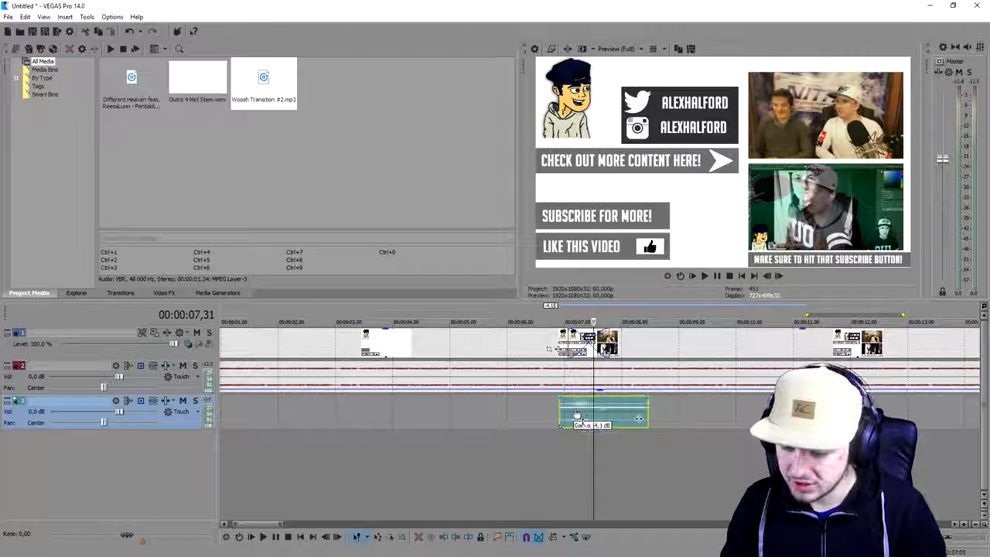
click(569, 317)
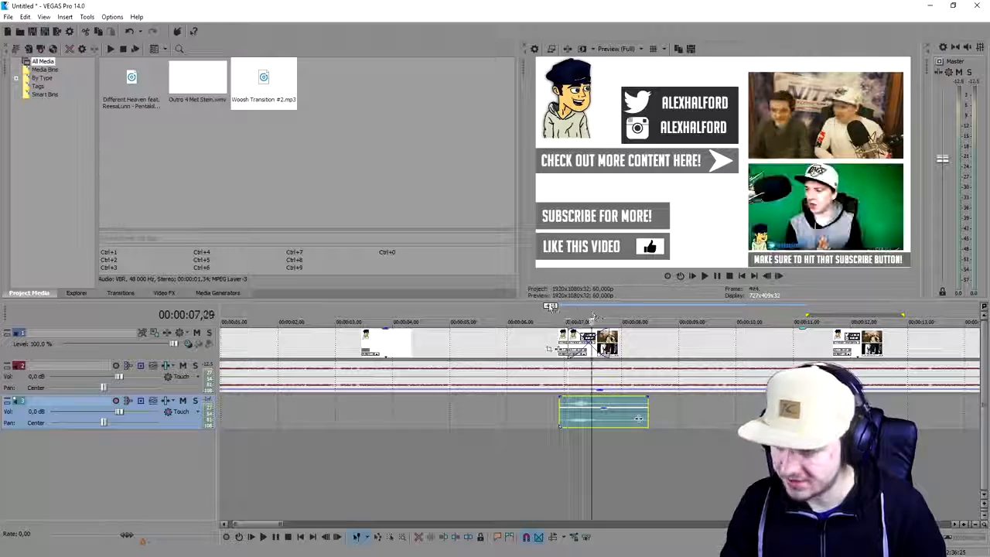